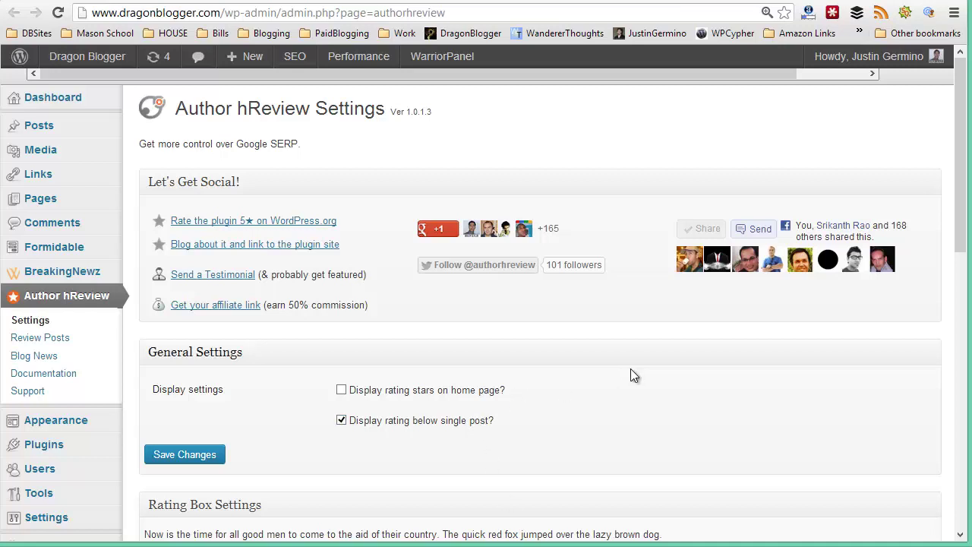
{"action": "scroll", "coordinate": [629, 364], "scroll_direction": "down", "scroll_amount": 1}
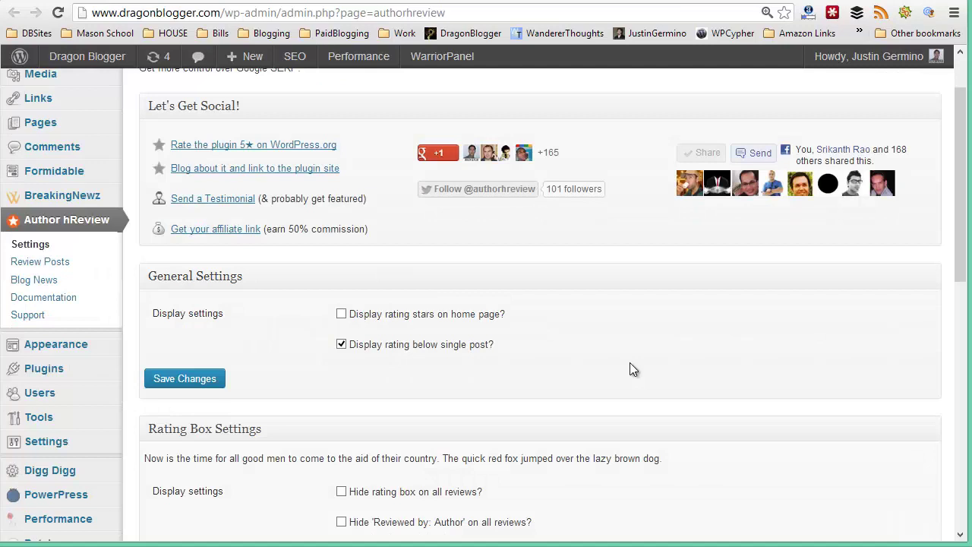
{"action": "scroll", "coordinate": [630, 369], "scroll_direction": "down", "scroll_amount": 1}
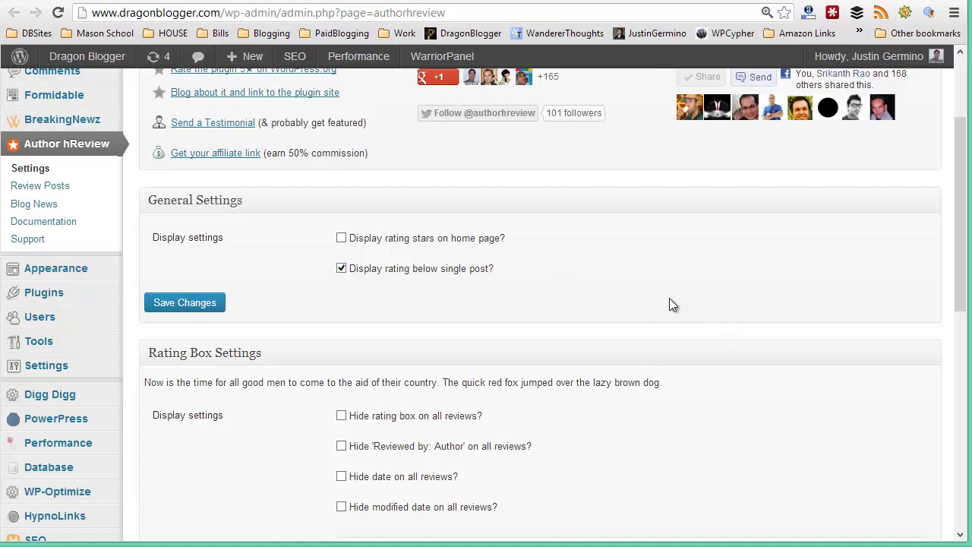
{"action": "scroll", "coordinate": [669, 299], "scroll_direction": "down", "scroll_amount": 3}
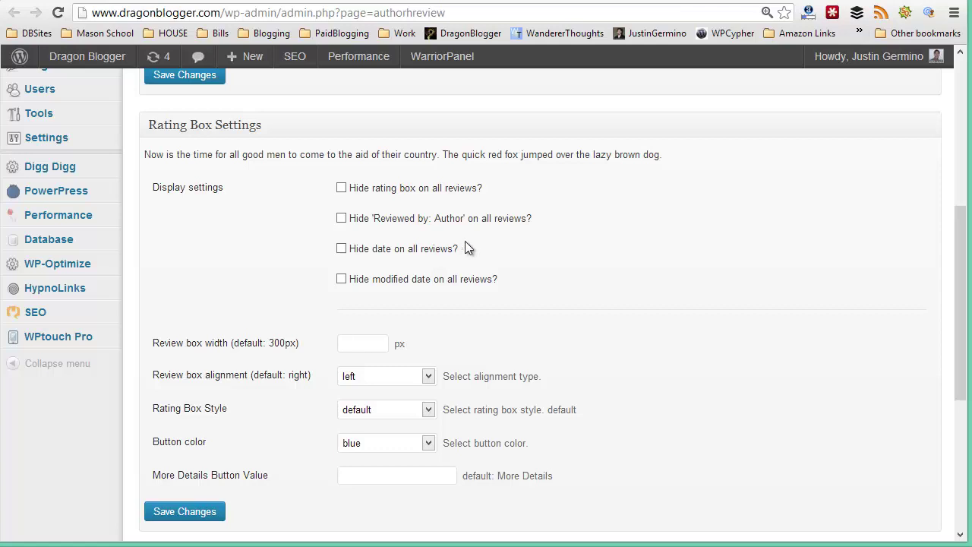
Scroll down to the Anker Wi-Fi Repeater post's Author Review Settings, which show the 4.5 rating.
{"action": "scroll", "coordinate": [680, 281], "scroll_direction": "down", "scroll_amount": 1}
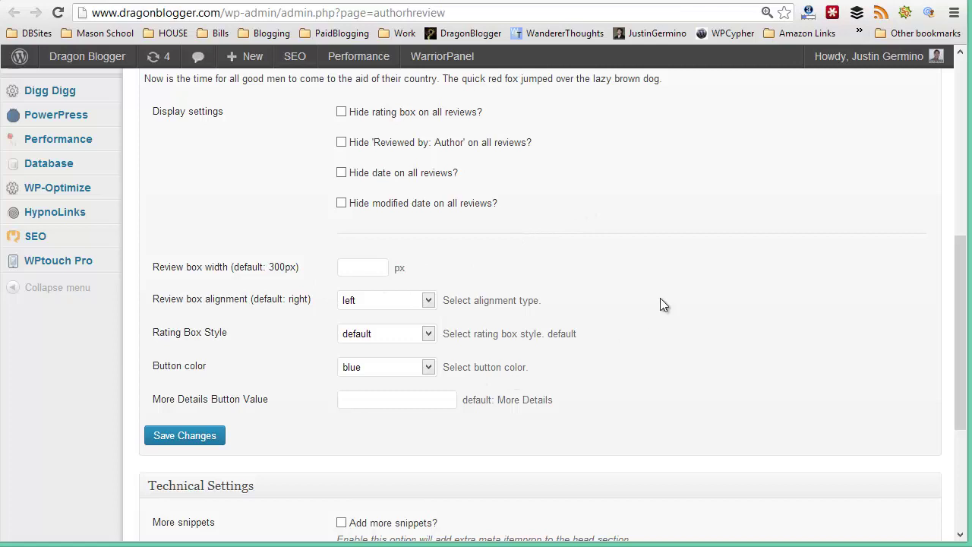
{"action": "scroll", "coordinate": [679, 243], "scroll_direction": "down", "scroll_amount": 4}
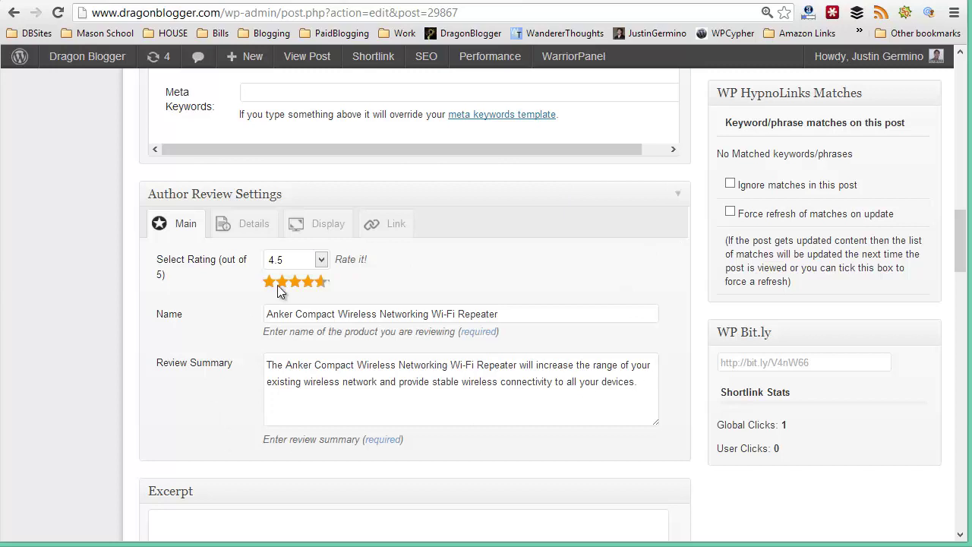
Keep the Anker Wi-Fi Repeater review's Select Rating value at 4.5 stars.
{"action": "left_click", "coordinate": [289, 262]}
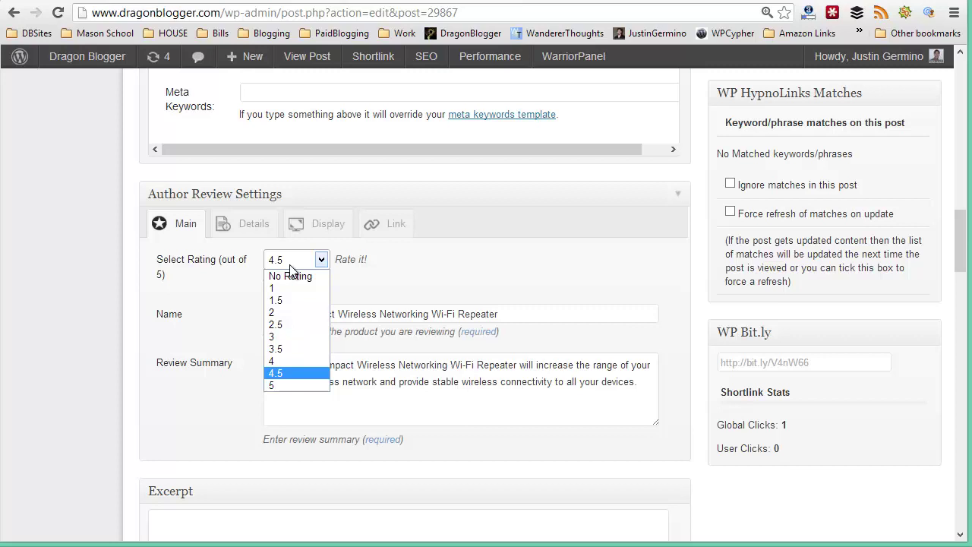
{"action": "left_click", "coordinate": [364, 257]}
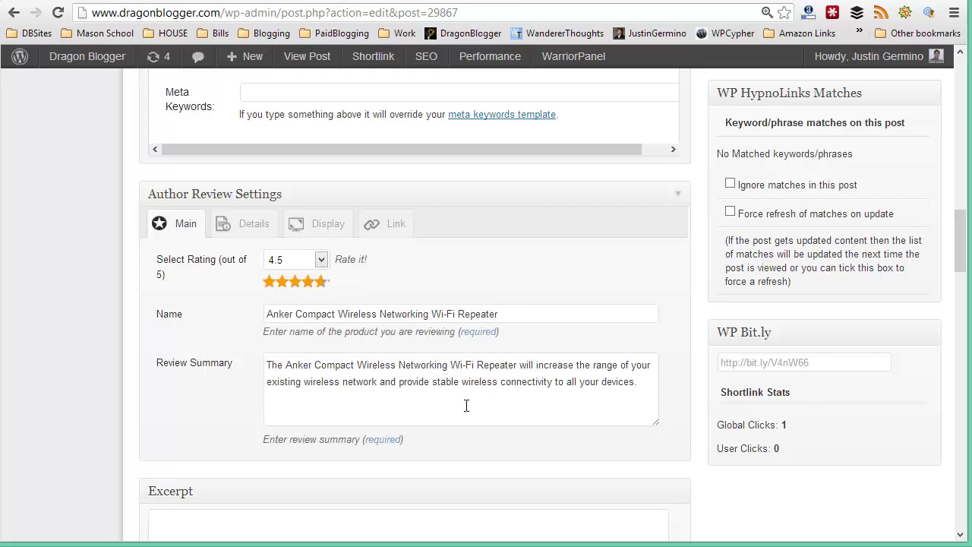
Show the review's Details fields and step through Wi-Fi Product type, author name and version.
{"action": "left_click", "coordinate": [236, 230]}
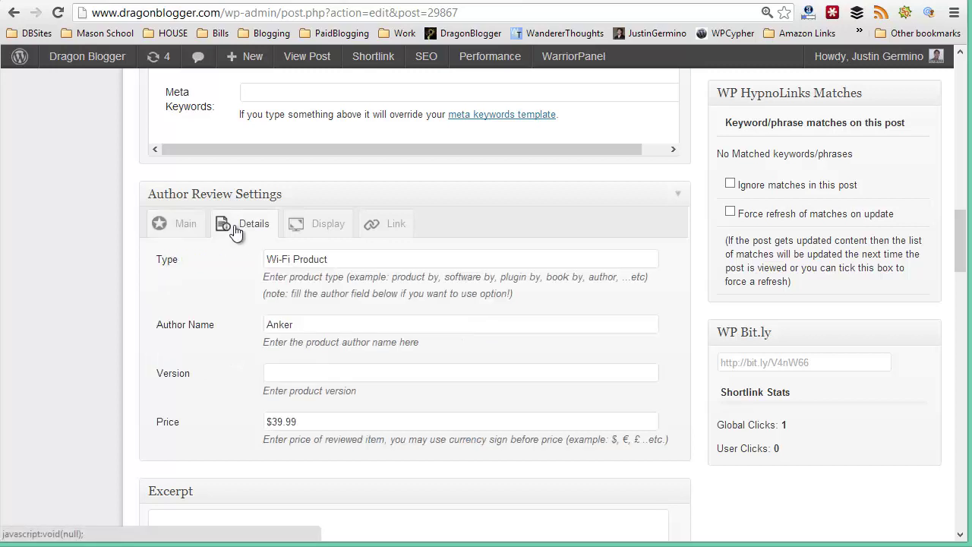
{"action": "left_click_drag", "start_coordinate": [343, 259], "coordinate": [226, 262]}
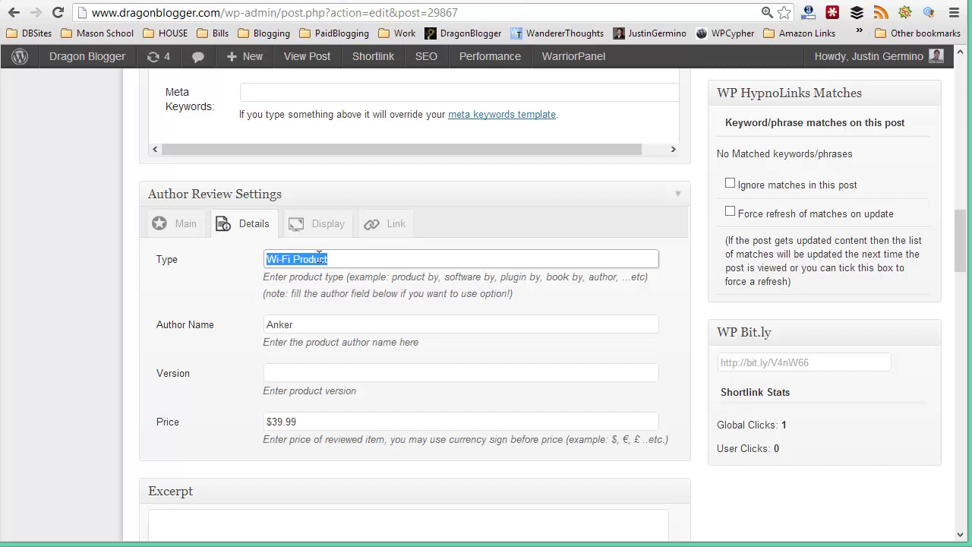
{"action": "key", "text": "Tab"}
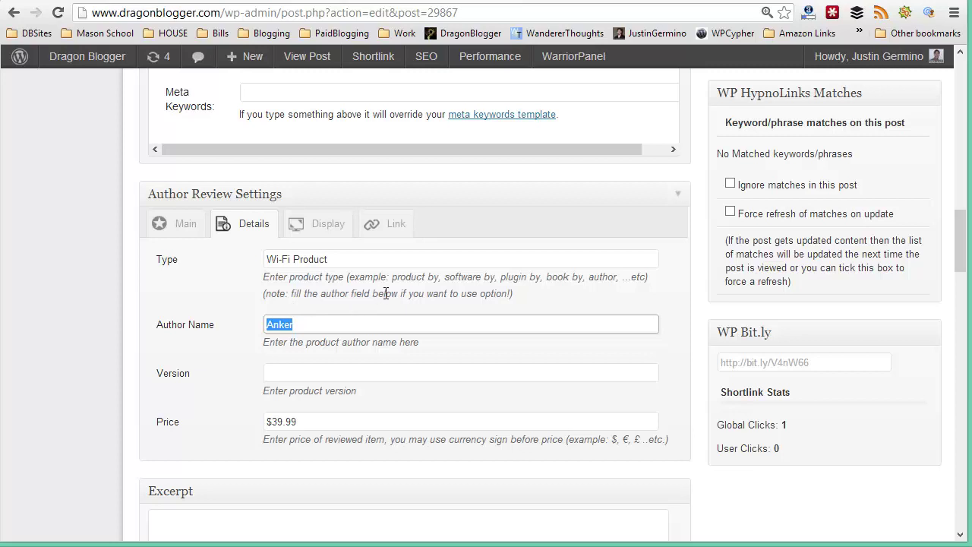
{"action": "left_click", "coordinate": [353, 372]}
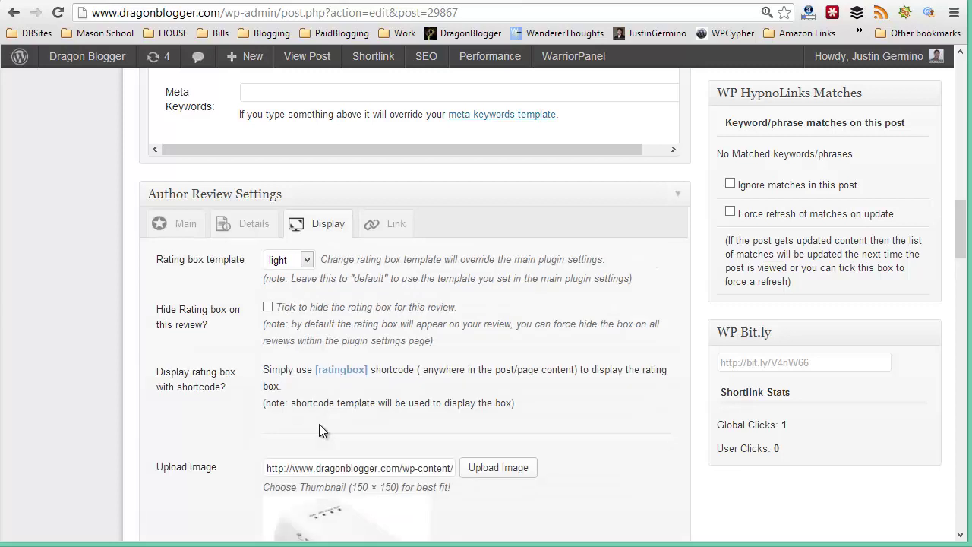
{"action": "left_click", "coordinate": [295, 262]}
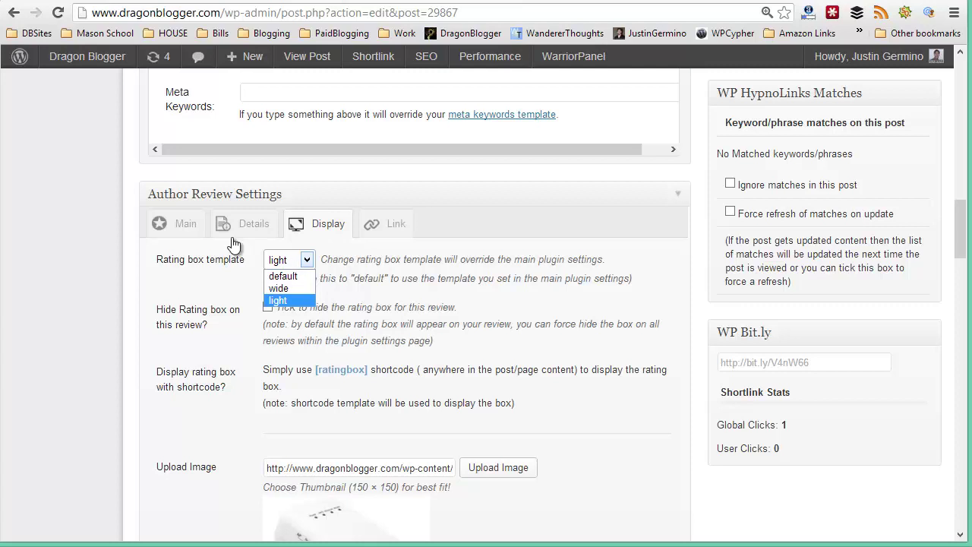
{"action": "left_click", "coordinate": [307, 260]}
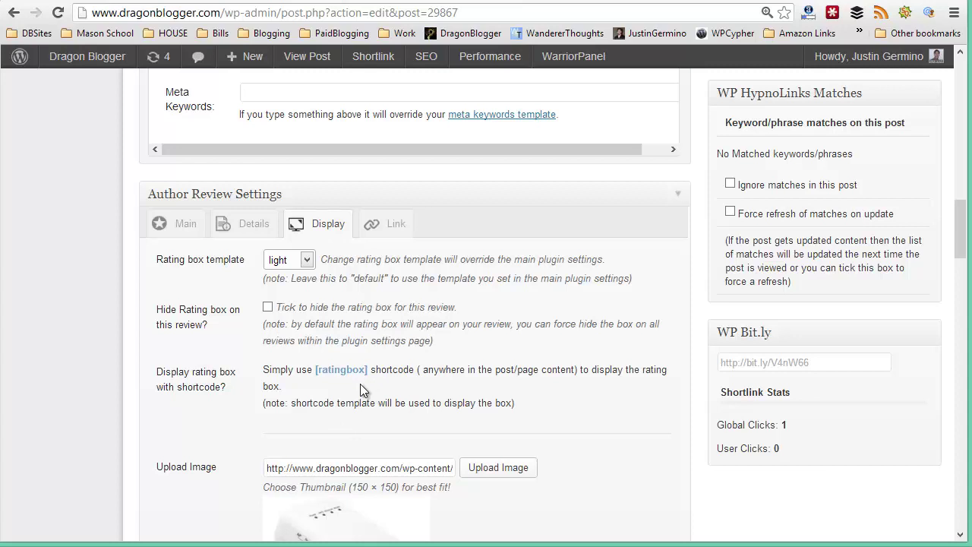
{"action": "scroll", "coordinate": [515, 334], "scroll_direction": "down", "scroll_amount": 3}
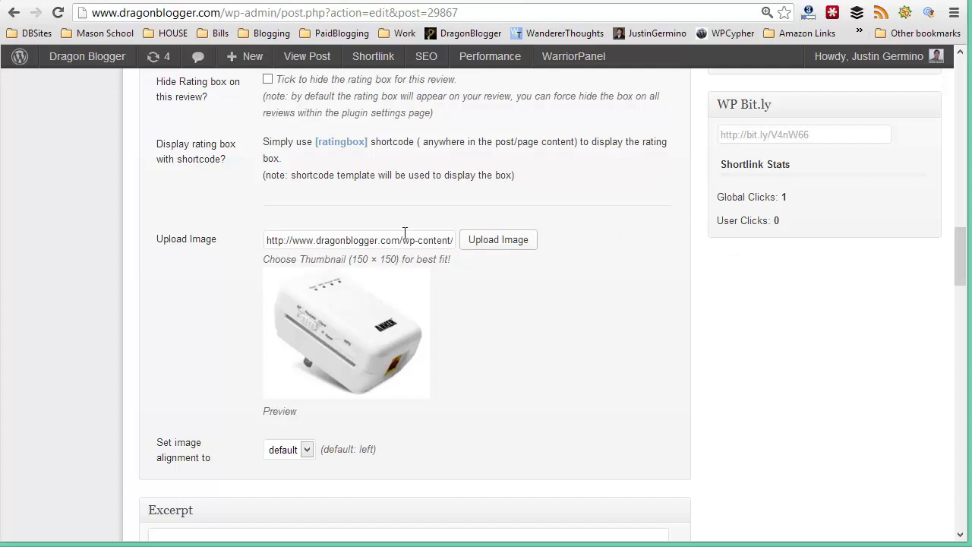
{"action": "left_click_drag", "start_coordinate": [397, 240], "coordinate": [627, 251]}
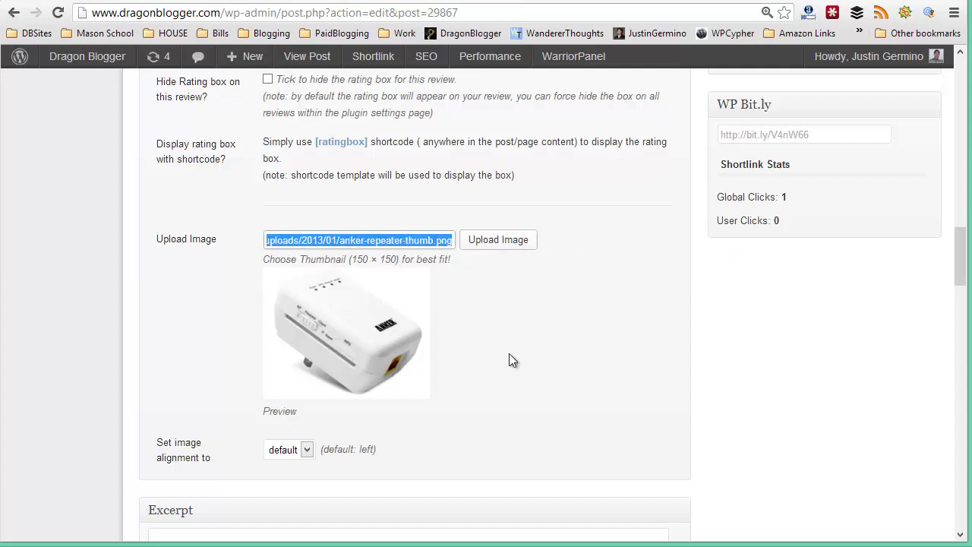
{"action": "scroll", "coordinate": [512, 360], "scroll_direction": "down", "scroll_amount": 1}
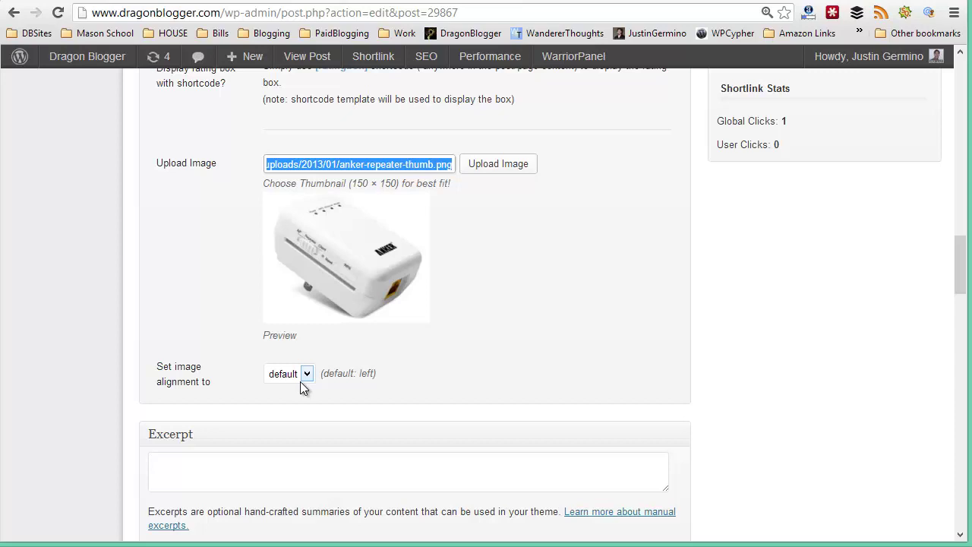
{"action": "scroll", "coordinate": [301, 386], "scroll_direction": "up", "scroll_amount": 5}
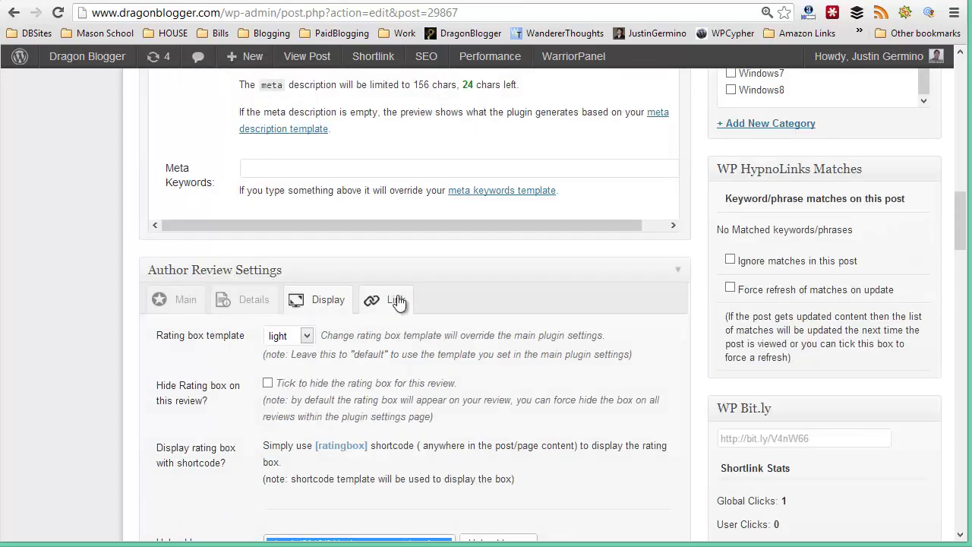
Check the Link tab's affiliate URL and Buy Now button text, then scroll back up to the post.
{"action": "left_click", "coordinate": [397, 300]}
{"action": "scroll", "coordinate": [521, 351], "scroll_direction": "down", "scroll_amount": 1}
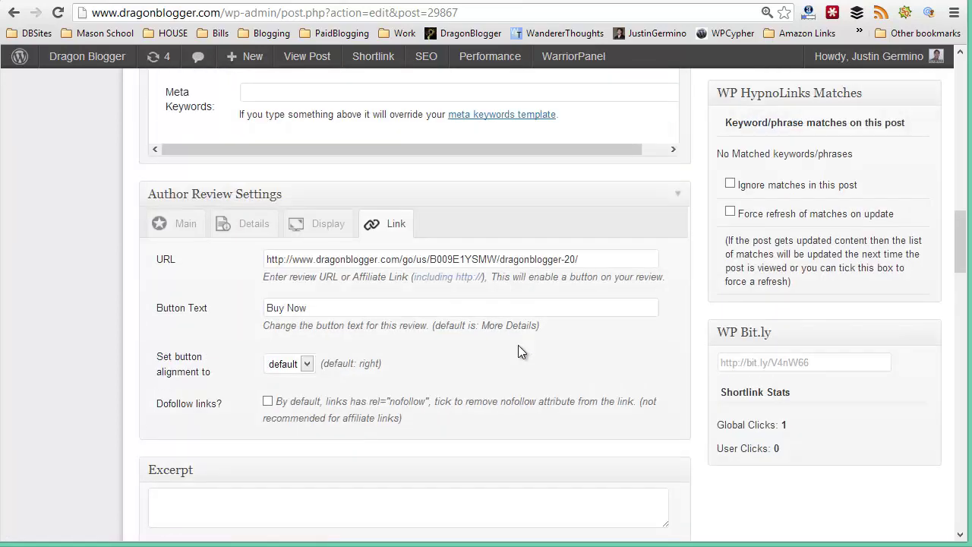
{"action": "scroll", "coordinate": [520, 350], "scroll_direction": "down", "scroll_amount": 1}
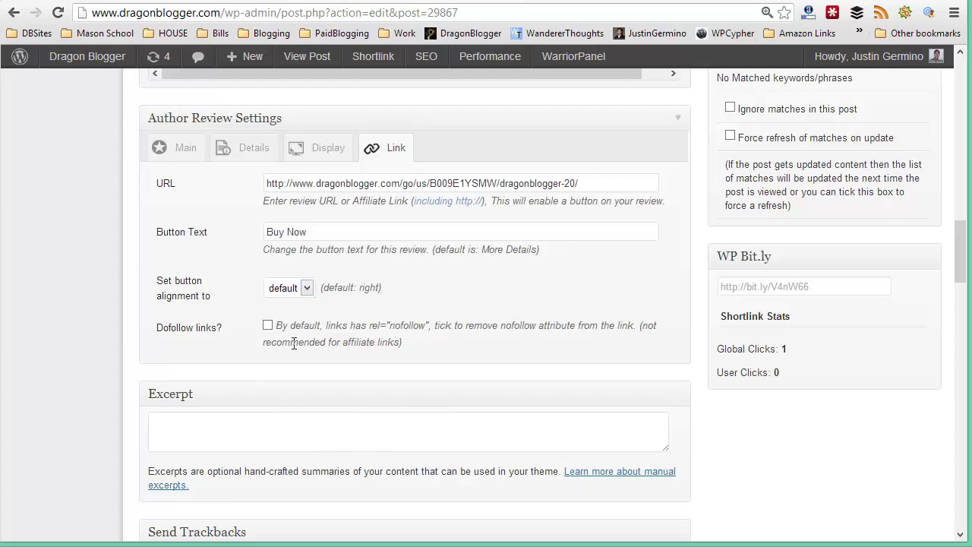
{"action": "scroll", "coordinate": [428, 377], "scroll_direction": "down", "scroll_amount": 1}
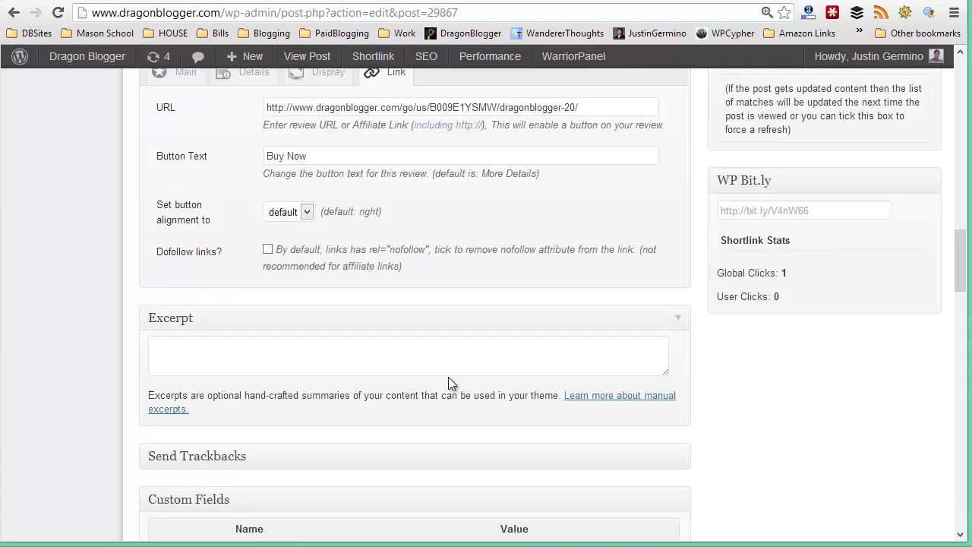
{"action": "scroll", "coordinate": [448, 379], "scroll_direction": "up", "scroll_amount": 1}
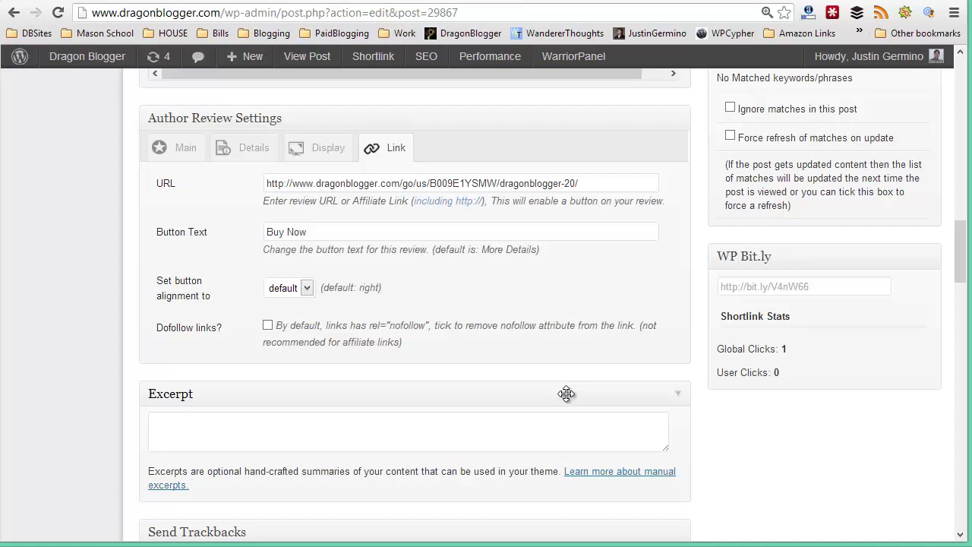
{"action": "scroll", "coordinate": [565, 394], "scroll_direction": "up", "scroll_amount": 15}
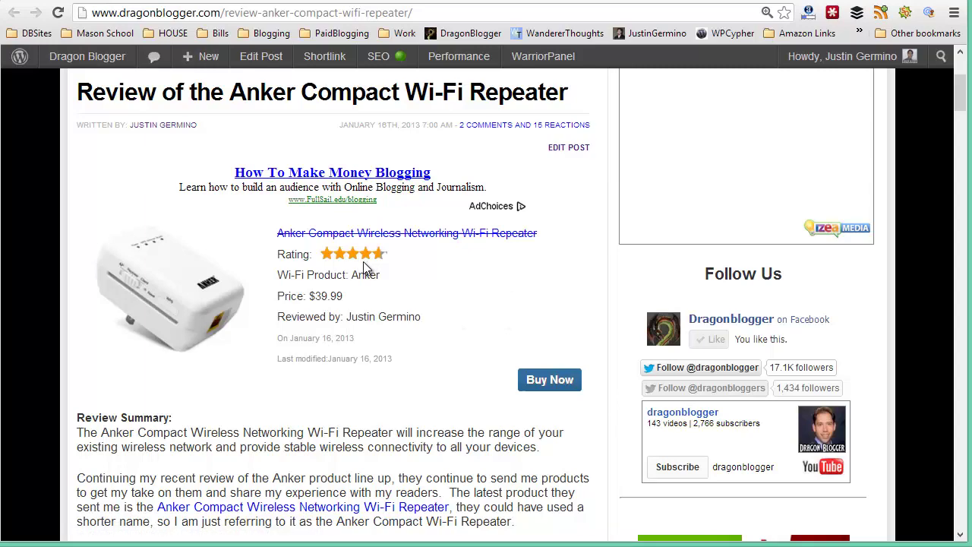
Scroll through the live review's rating box with 4.5 stars and $39.99 price, then return to Google.
{"action": "left_click_drag", "start_coordinate": [556, 448], "coordinate": [371, 432]}
{"action": "scroll", "coordinate": [257, 275], "scroll_direction": "down", "scroll_amount": 2}
{"action": "scroll", "coordinate": [337, 182], "scroll_direction": "down", "scroll_amount": 15}
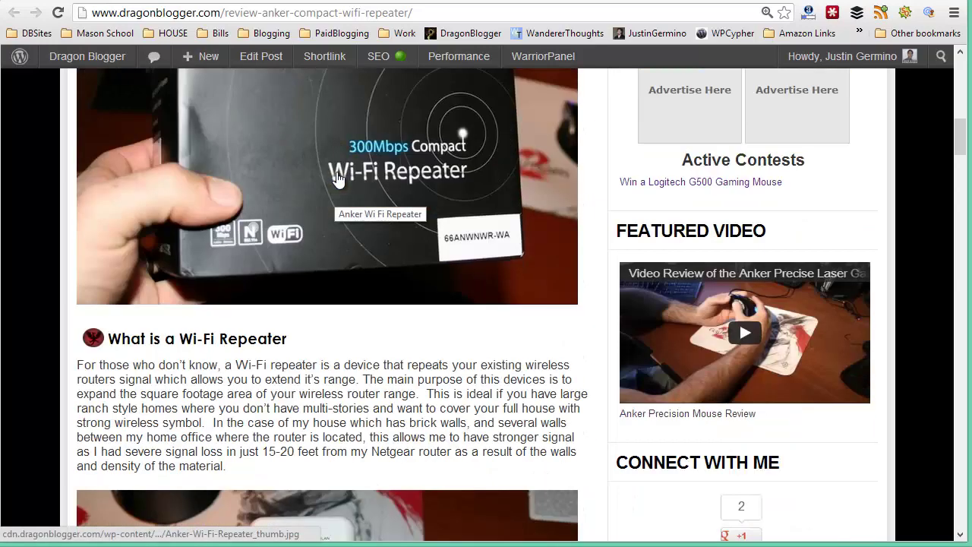
{"action": "scroll", "coordinate": [338, 178], "scroll_direction": "down", "scroll_amount": 20}
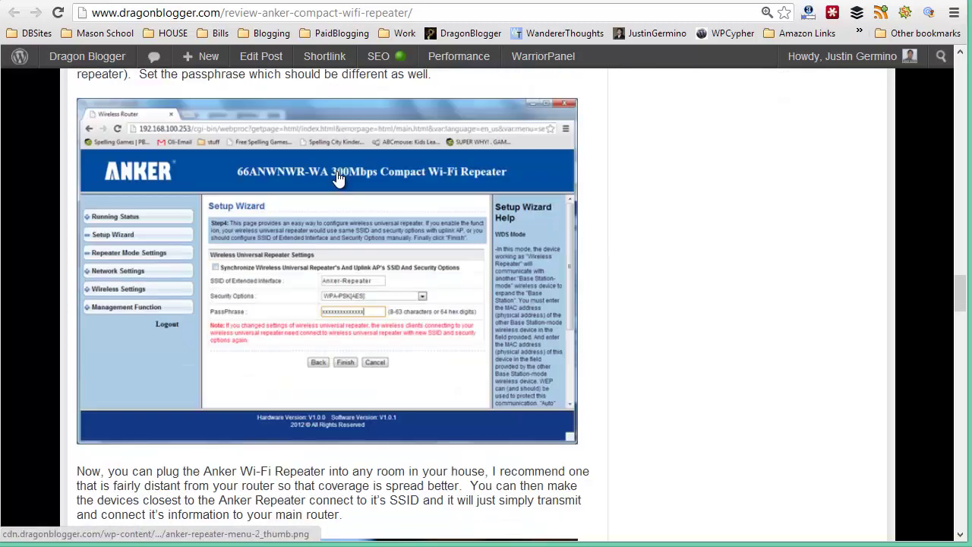
{"action": "scroll", "coordinate": [338, 177], "scroll_direction": "down", "scroll_amount": 7}
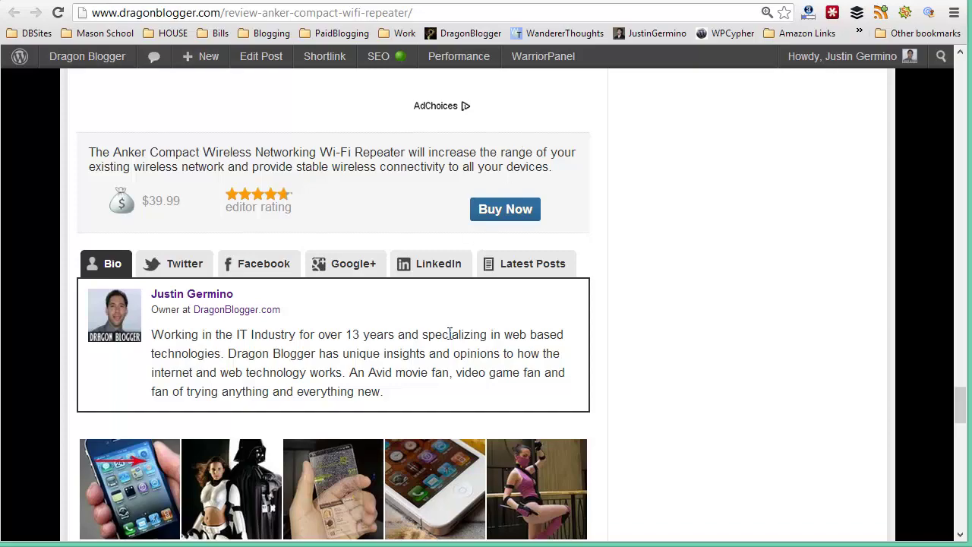
{"action": "scroll", "coordinate": [448, 333], "scroll_direction": "up", "scroll_amount": 15}
{"action": "scroll", "coordinate": [448, 337], "scroll_direction": "up", "scroll_amount": 20}
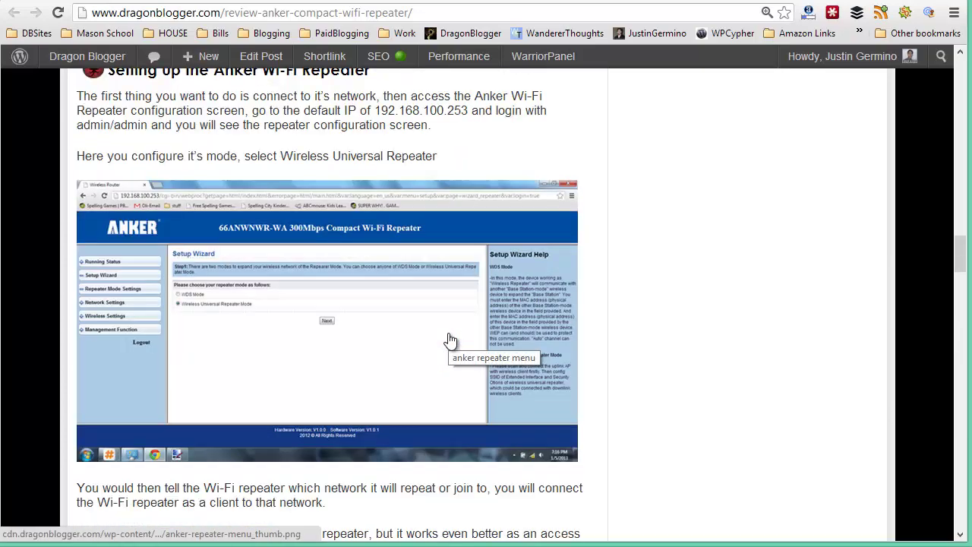
{"action": "scroll", "coordinate": [448, 332], "scroll_direction": "up", "scroll_amount": 5}
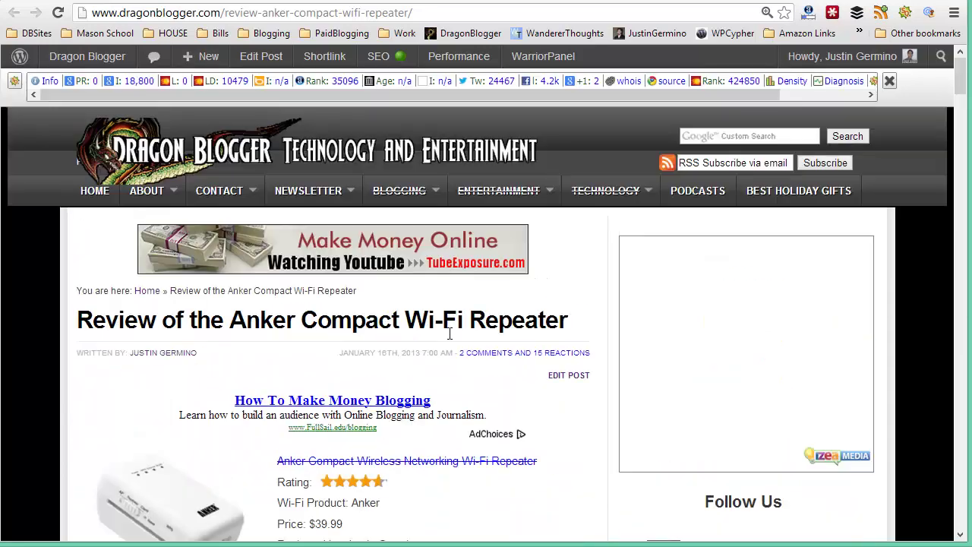
{"action": "scroll", "coordinate": [448, 334], "scroll_direction": "down", "scroll_amount": 3}
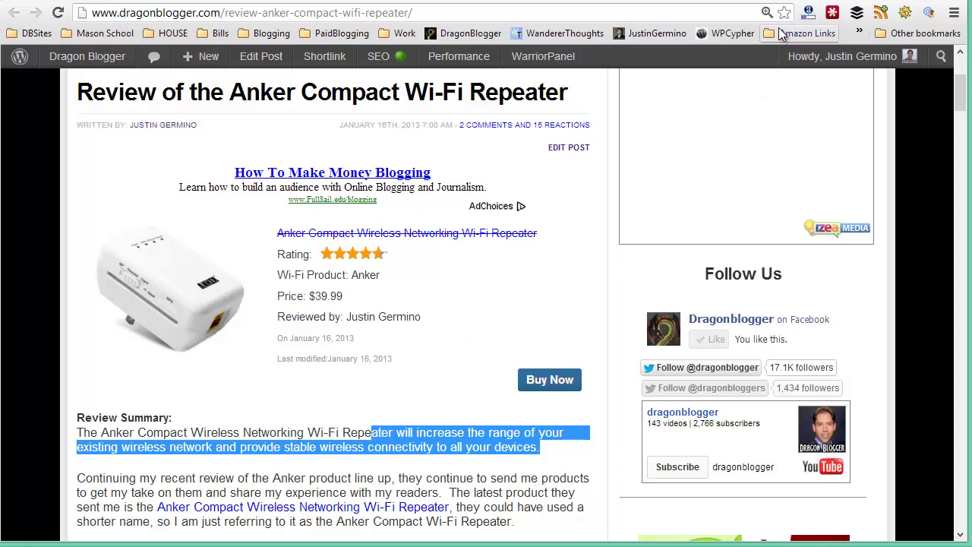
{"action": "key", "text": "alt+Left"}
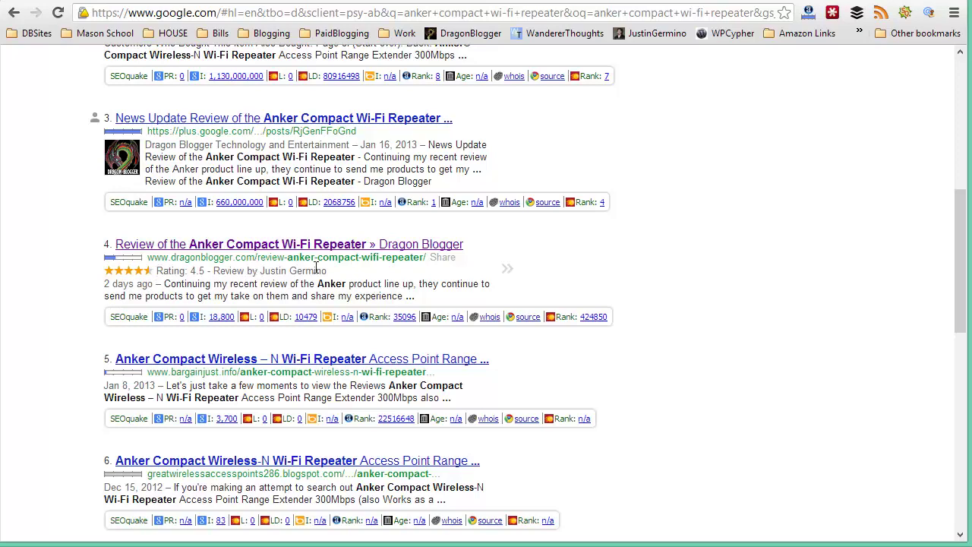
Highlight the fourth result's Rating: 4.5 snippet, then switch back to the WordPress editor.
{"action": "scroll", "coordinate": [349, 338], "scroll_direction": "up", "scroll_amount": 2}
{"action": "scroll", "coordinate": [586, 369], "scroll_direction": "up", "scroll_amount": 1}
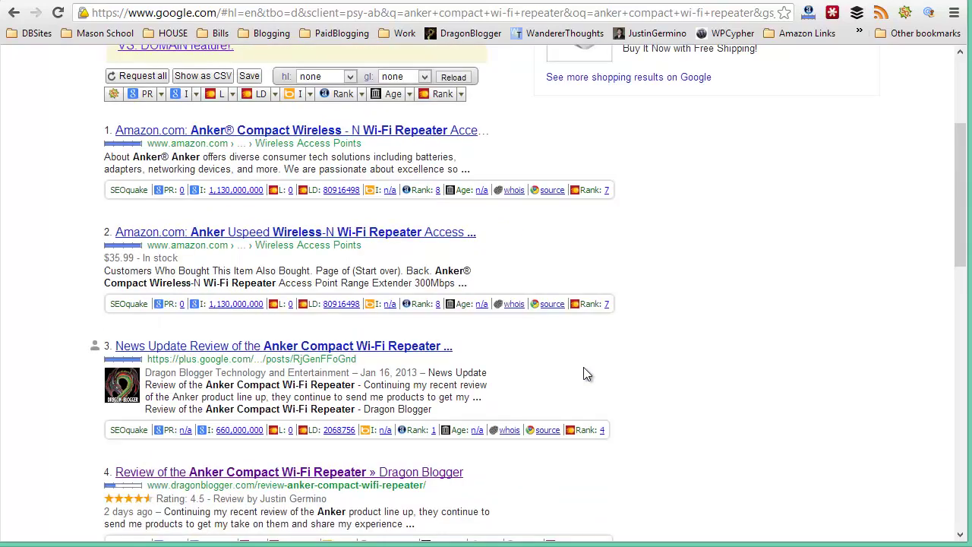
{"action": "scroll", "coordinate": [578, 374], "scroll_direction": "down", "scroll_amount": 1}
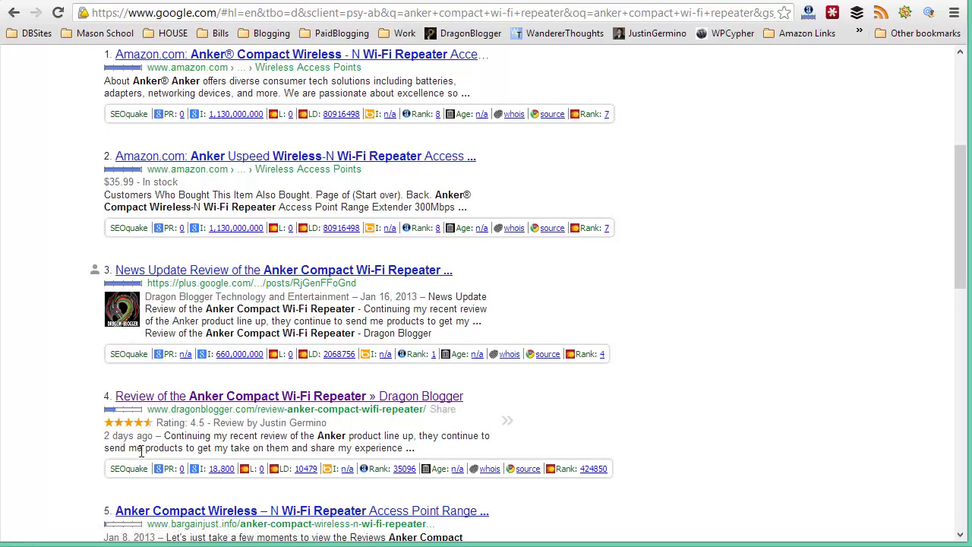
{"action": "scroll", "coordinate": [139, 448], "scroll_direction": "down", "scroll_amount": 1}
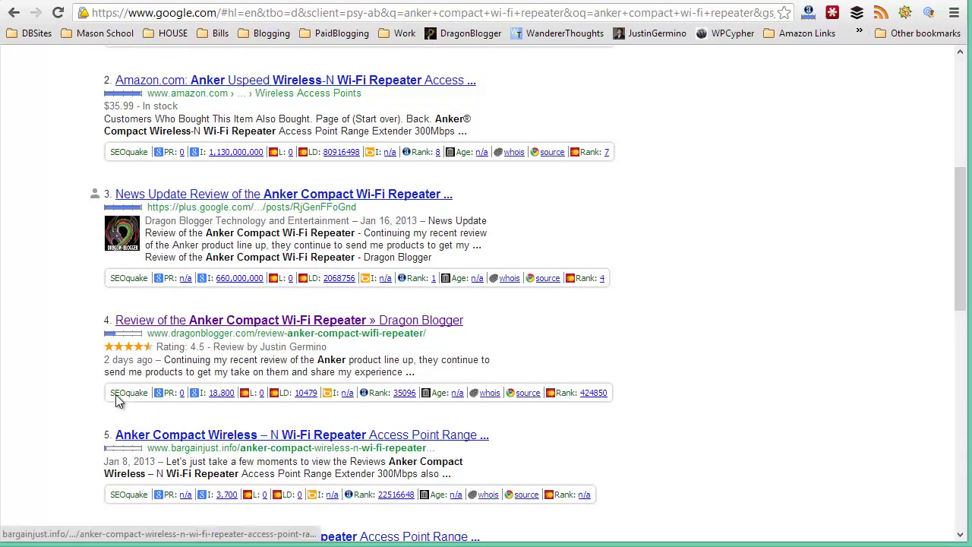
{"action": "left_click_drag", "start_coordinate": [332, 347], "coordinate": [117, 351]}
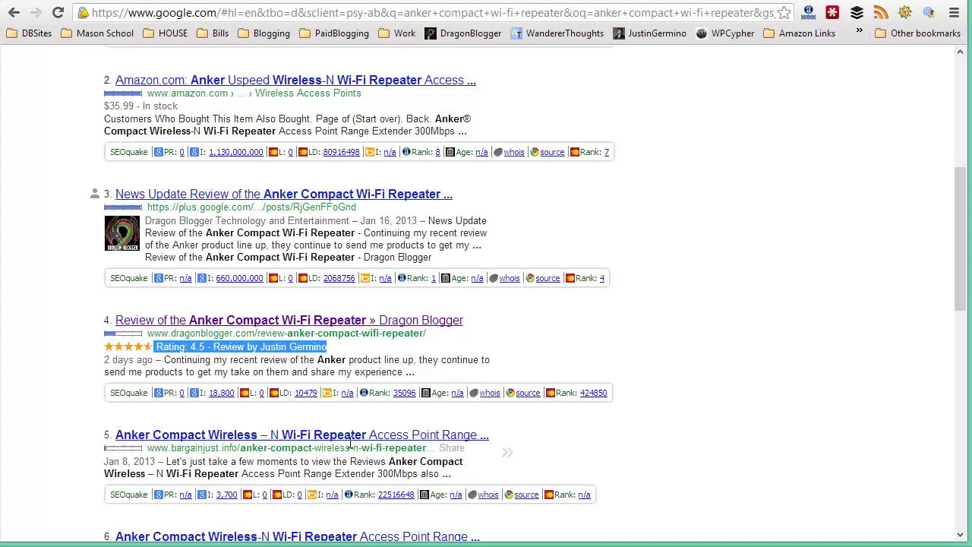
{"action": "key", "text": "ctrl+Tab"}
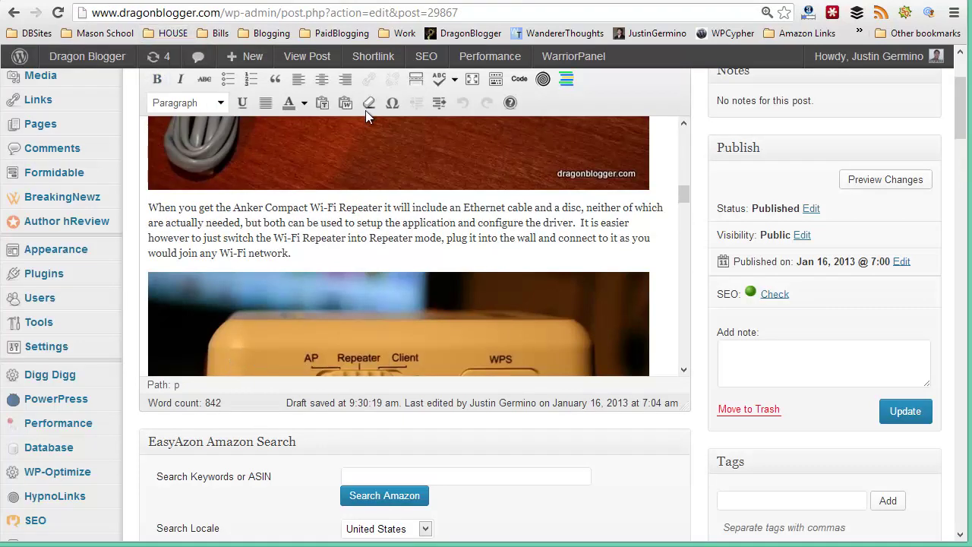
Switch to Author hReview Review Posts and scroll through the 10 rated reviews, the Anker Wi-Fi Repeater first.
{"action": "key", "text": "ctrl+Tab"}
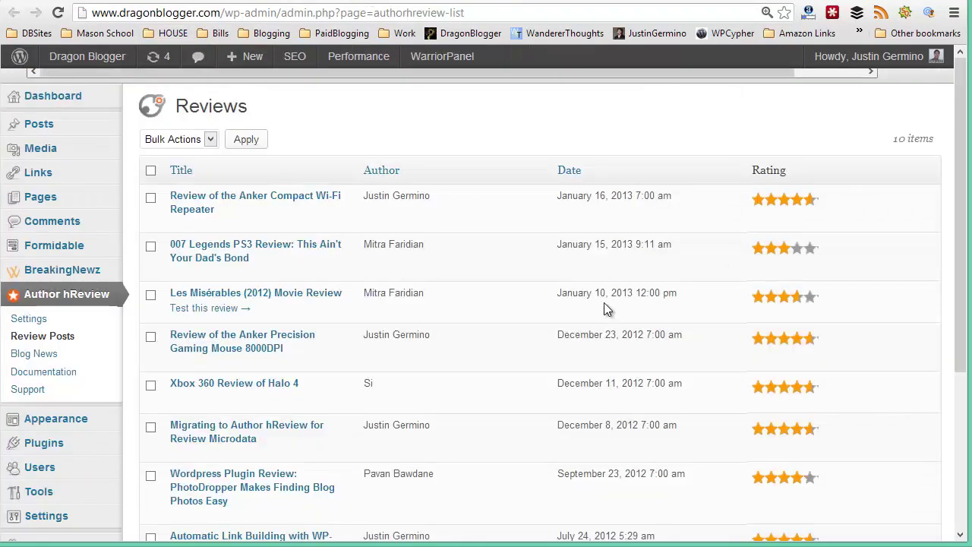
{"action": "scroll", "coordinate": [604, 302], "scroll_direction": "down", "scroll_amount": 5}
{"action": "scroll", "coordinate": [604, 302], "scroll_direction": "up", "scroll_amount": 5}
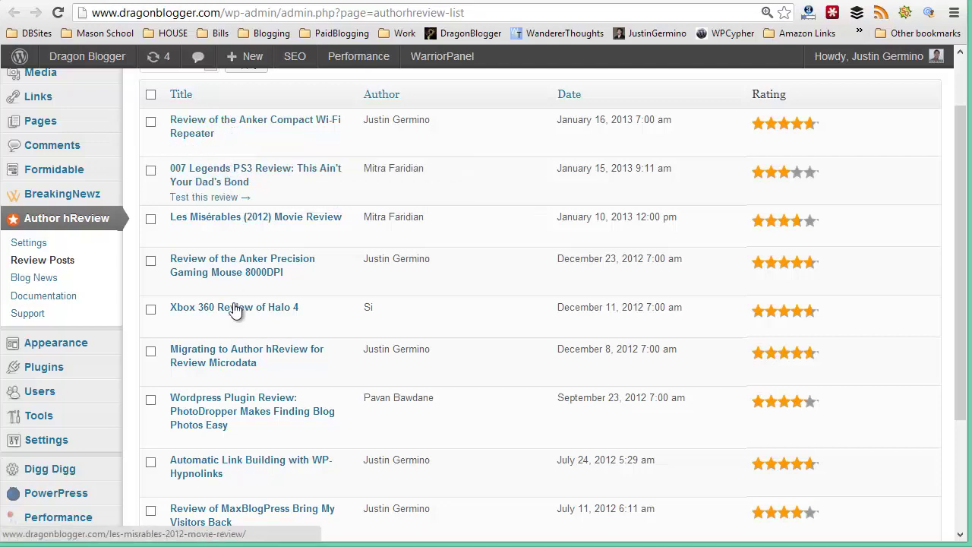
{"action": "scroll", "coordinate": [297, 308], "scroll_direction": "down", "scroll_amount": 3}
{"action": "scroll", "coordinate": [573, 398], "scroll_direction": "up", "scroll_amount": 5}
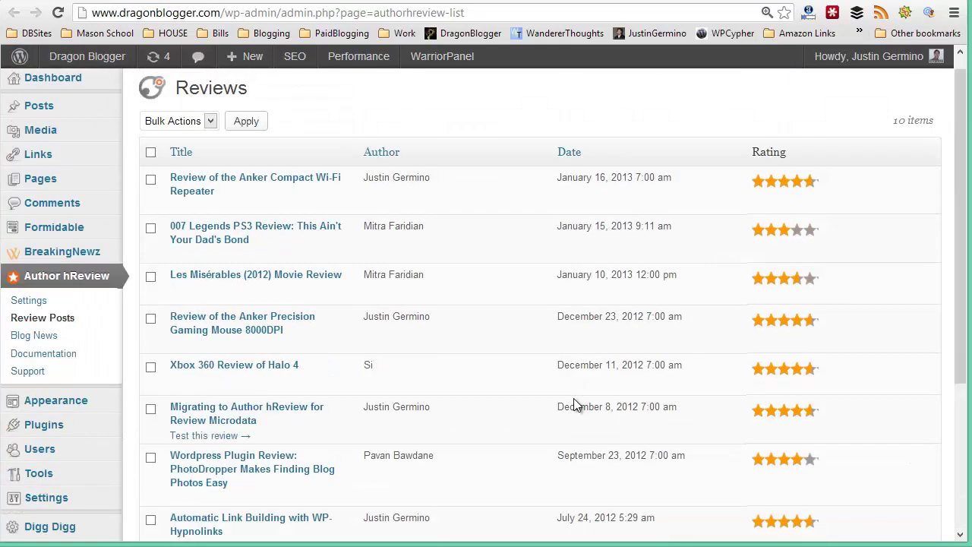